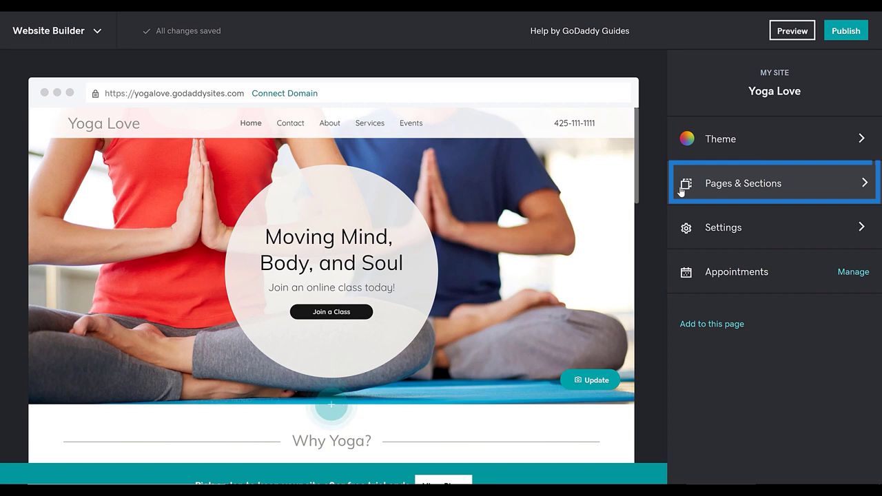
click(680, 186)
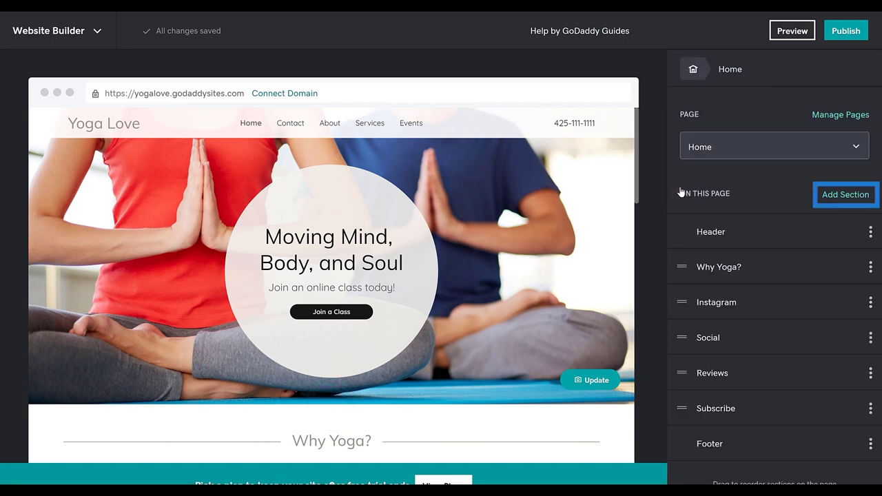
click(833, 197)
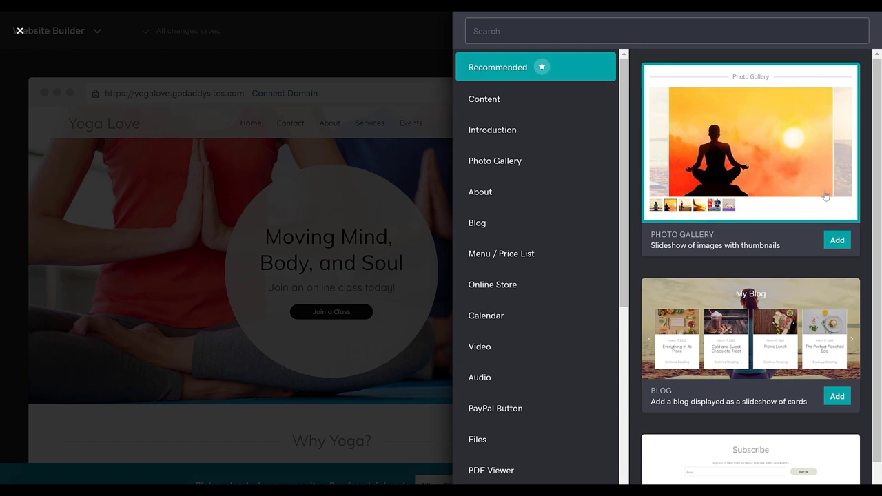
click(429, 40)
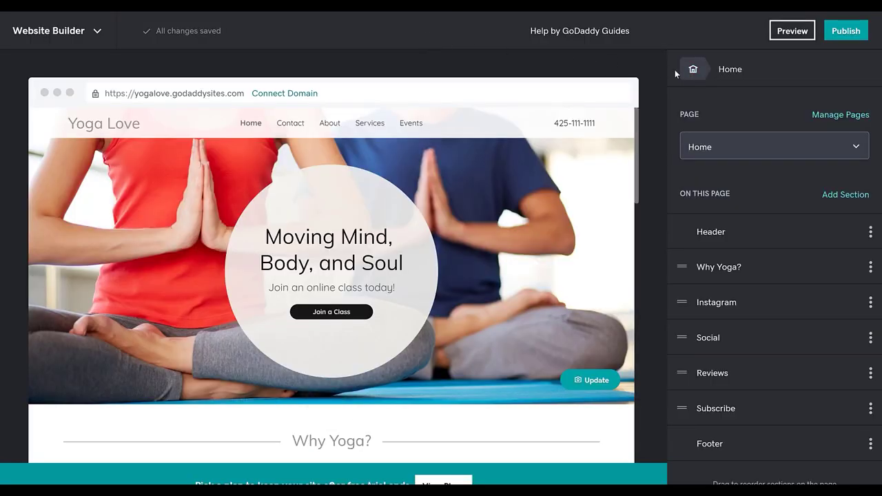
click(692, 69)
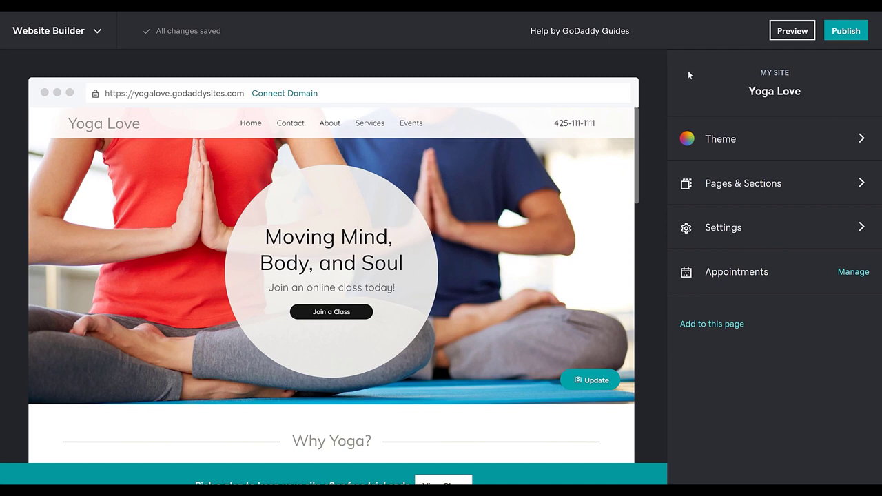
- Start a new service of the Repeating Events type in the appointments setup and name it "Online Class 1"
click(853, 272)
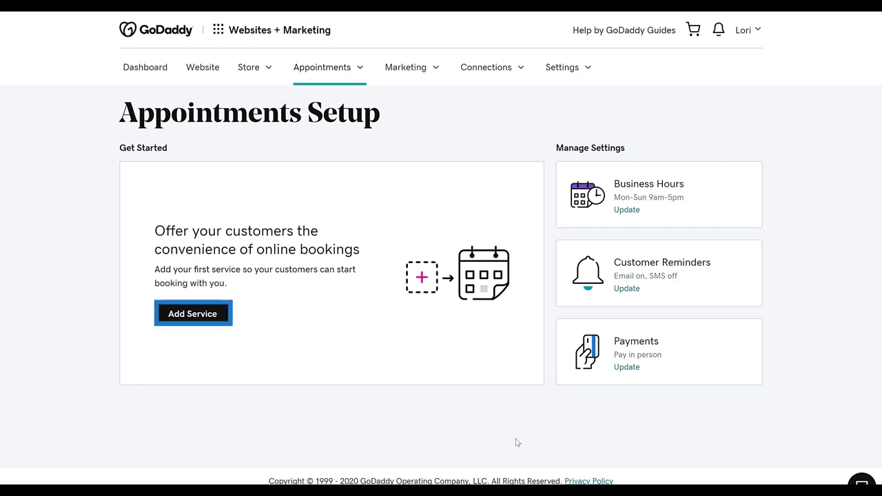
click(203, 323)
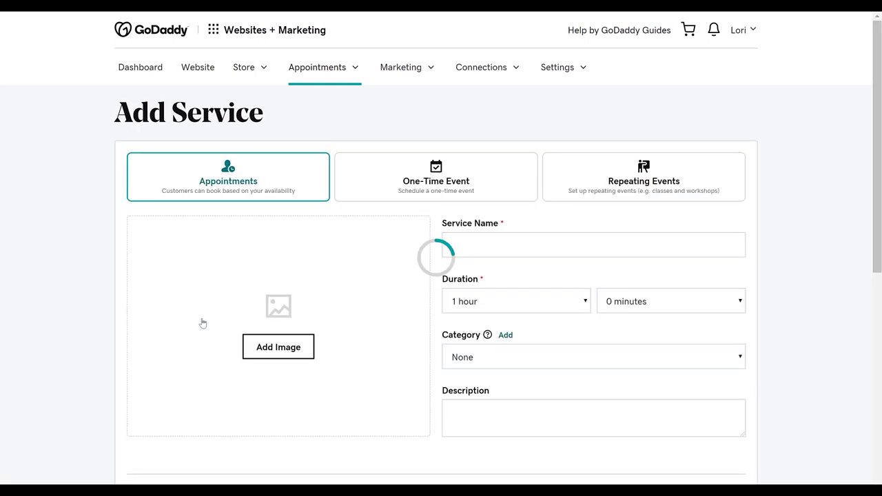
click(289, 173)
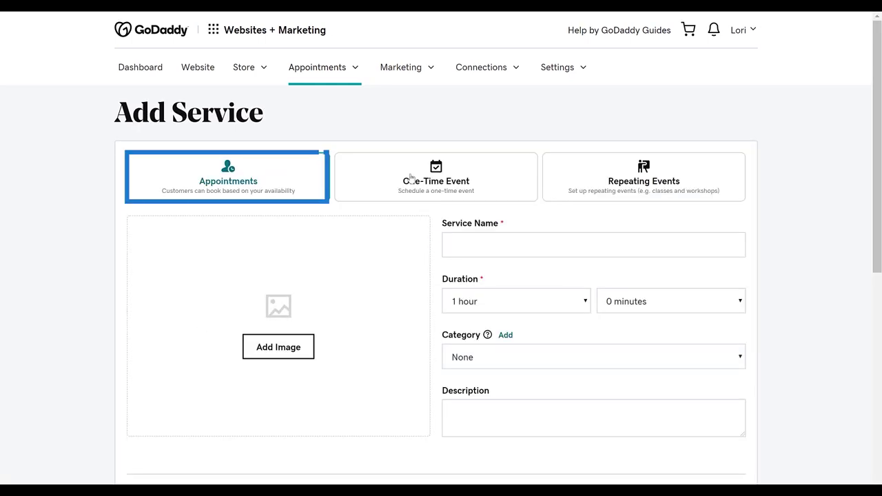
click(411, 178)
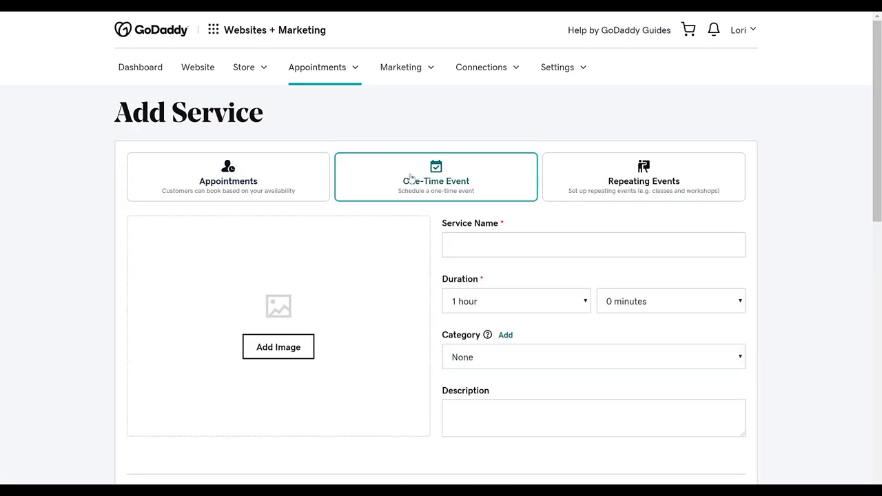
click(632, 177)
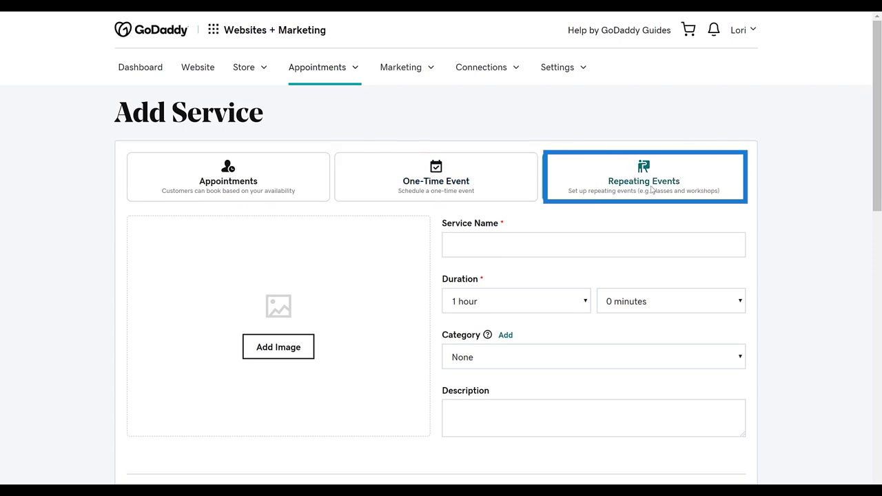
click(472, 249)
text(Online Class 1)
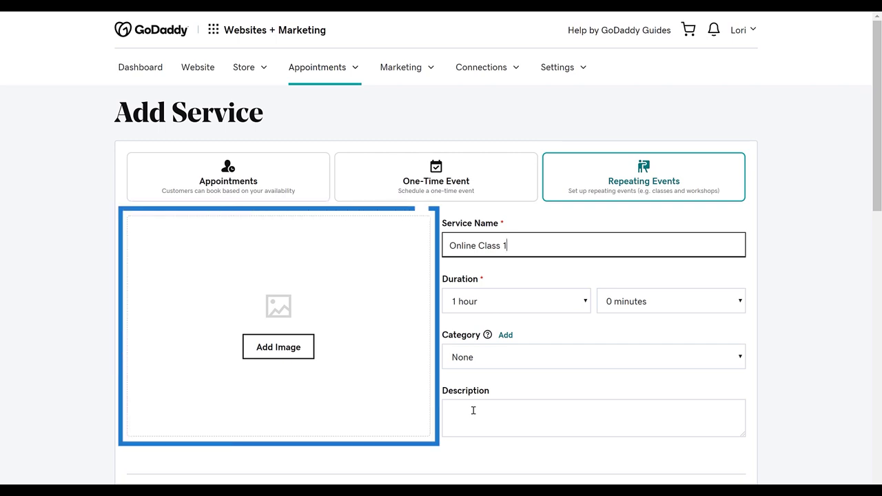
- Add the stock photo of a silhouette meditating against an orange sunset and set the description to "Enter class details here"
click(291, 357)
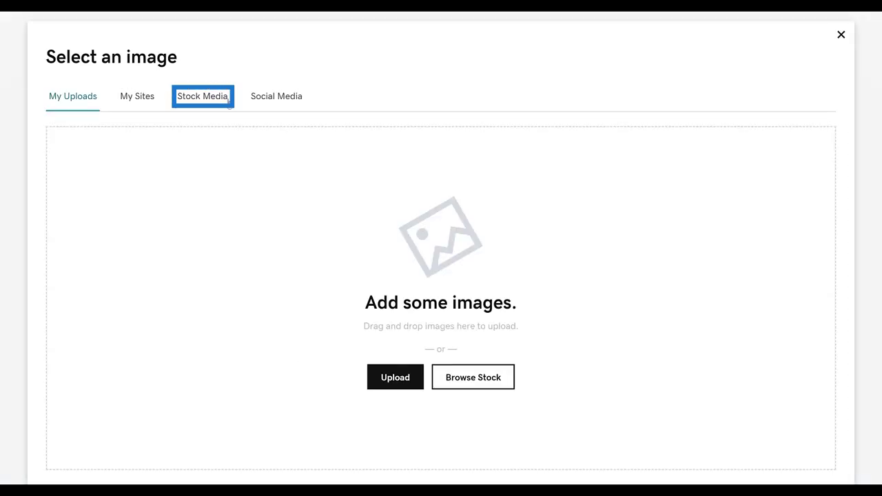
click(202, 96)
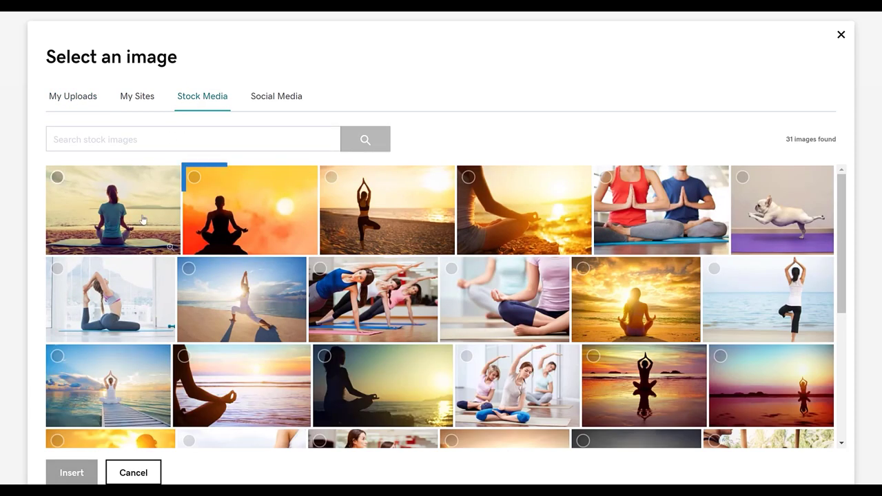
click(249, 210)
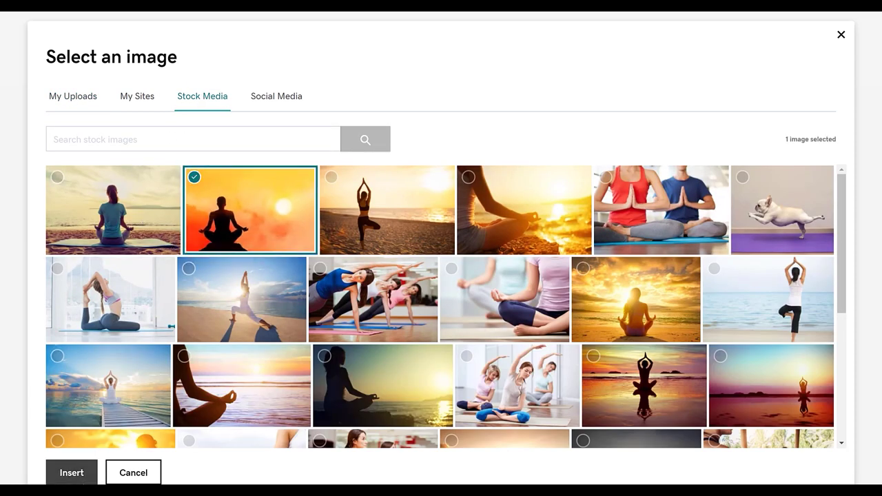
click(81, 477)
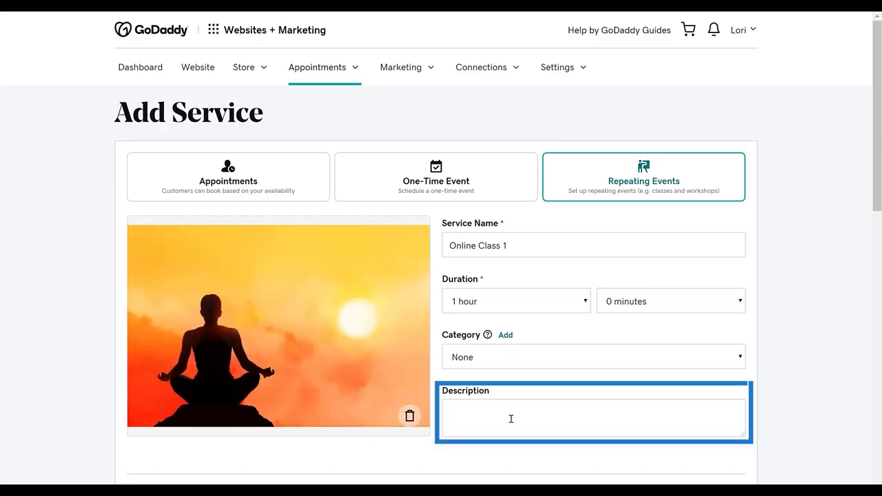
click(510, 419)
text(Enter class details here)
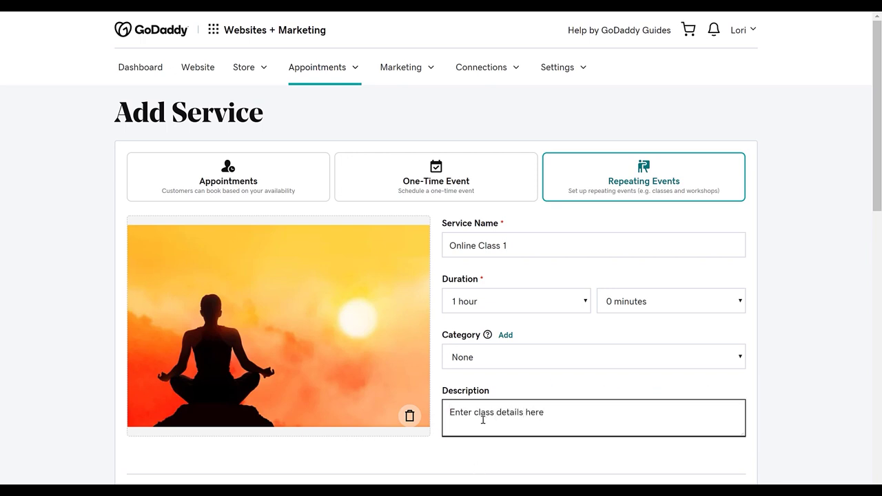
- Price the service at $25.00 and set its accepted payments to Require Full Payment
scroll(390, 454, down, 2)
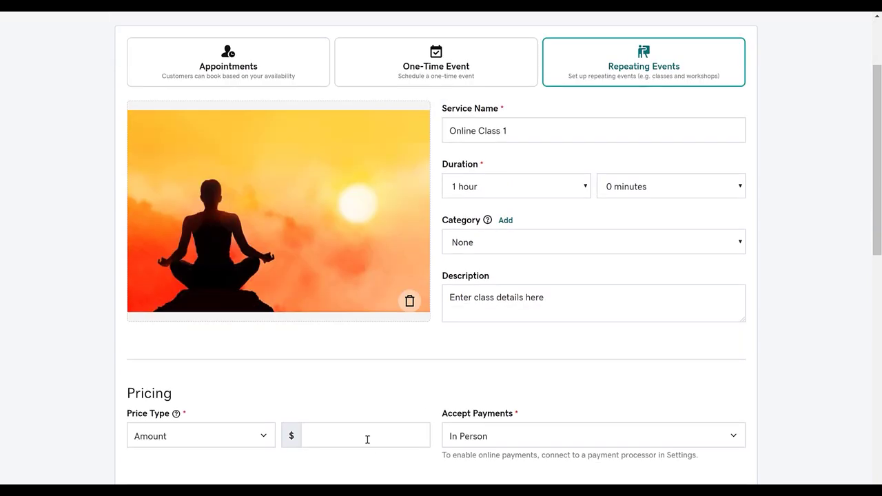
scroll(370, 441, down, 1)
click(335, 376)
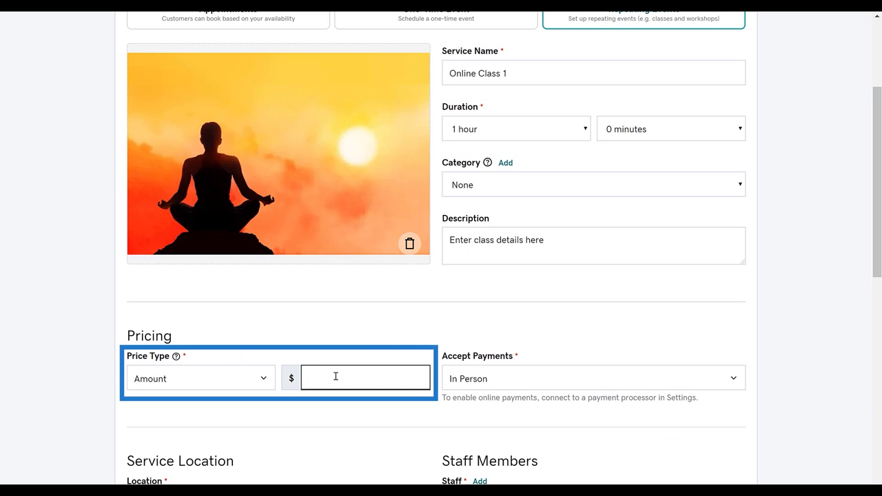
text(25.00)
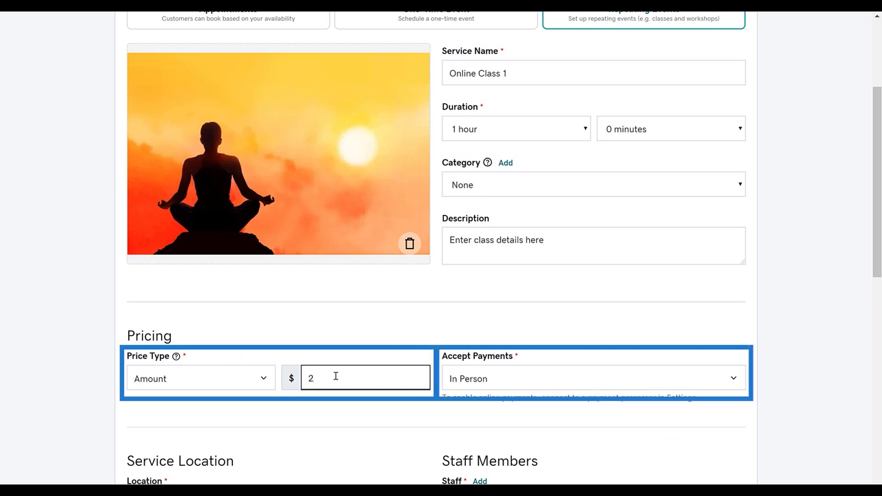
click(504, 376)
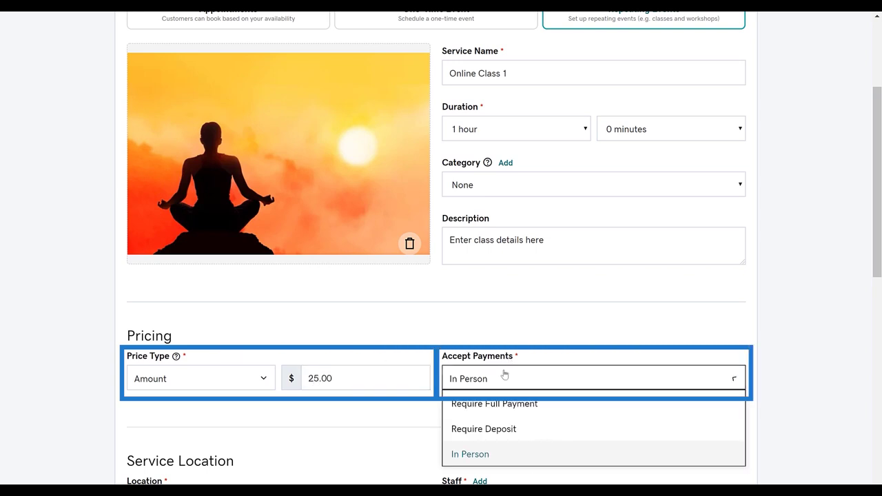
click(514, 405)
- Set the service location to Other with the note "Instructions will be emailed when payment is received."
scroll(319, 414, down, 3)
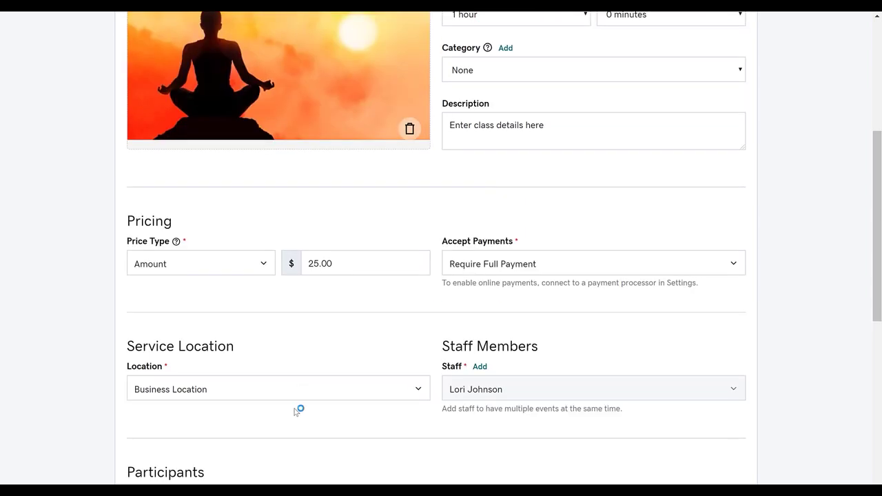
click(212, 394)
click(147, 453)
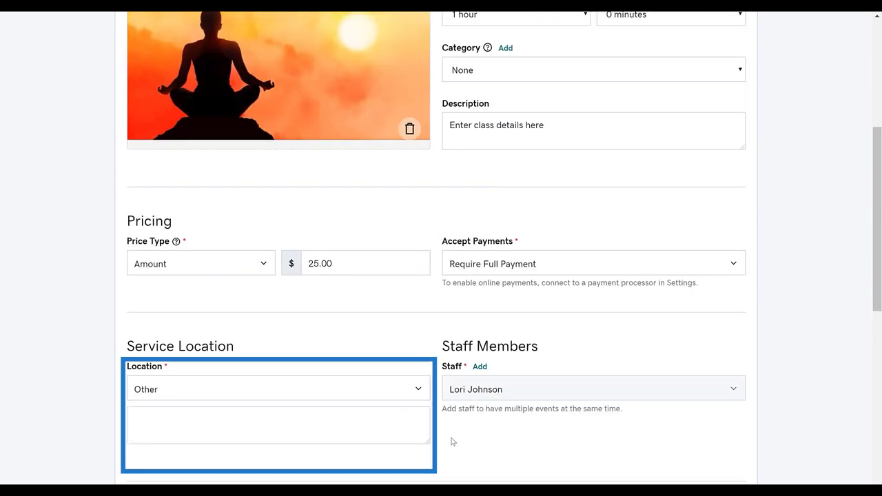
scroll(481, 457, down, 3)
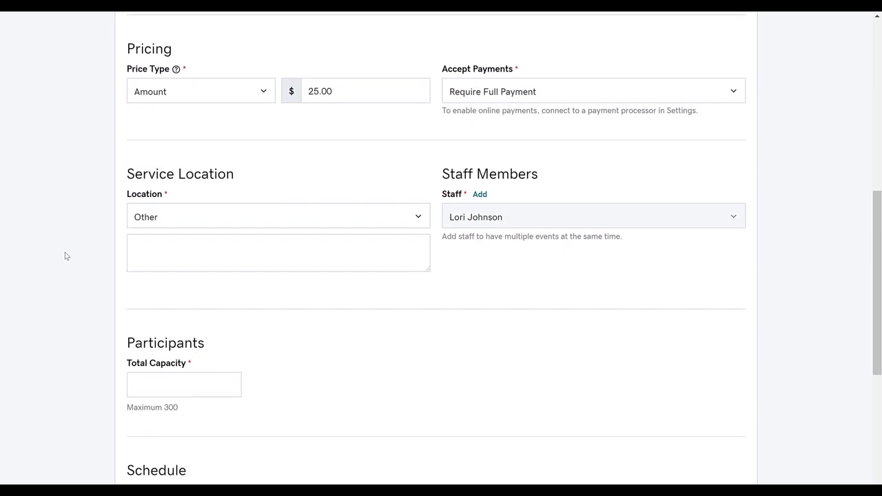
click(157, 242)
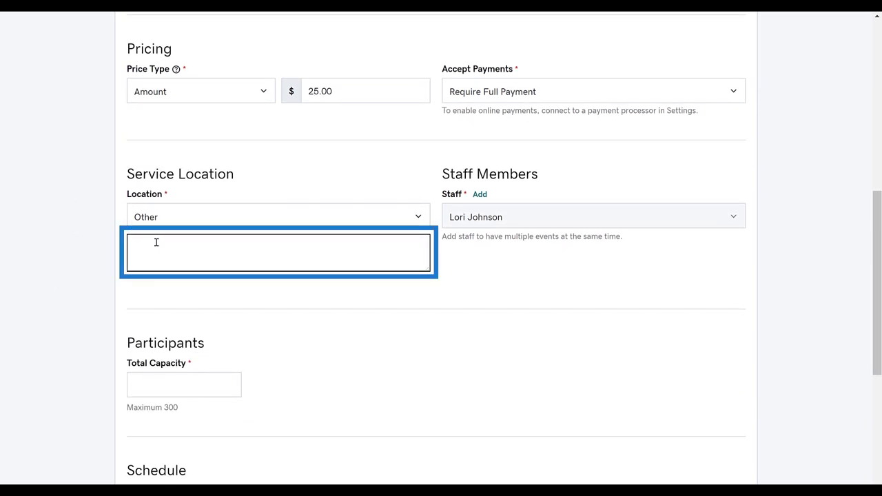
text(Instructions will be emailed when payment is received.)
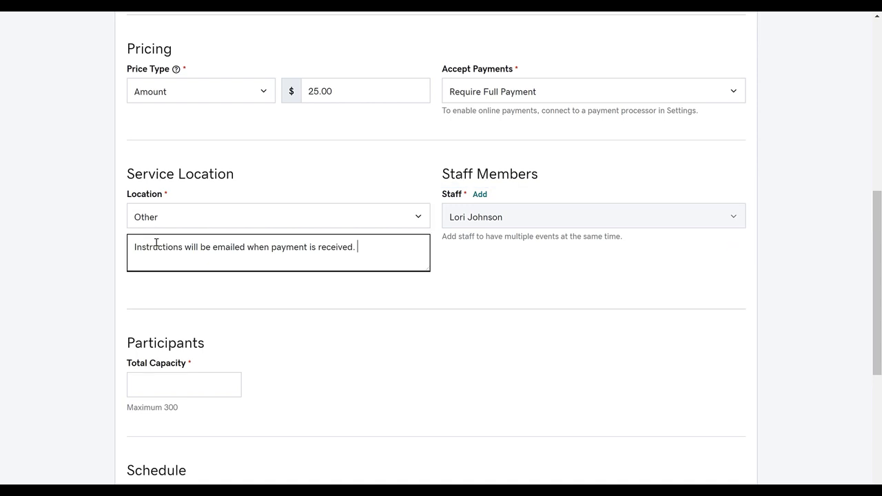
- Set the total participant capacity to 300
click(197, 386)
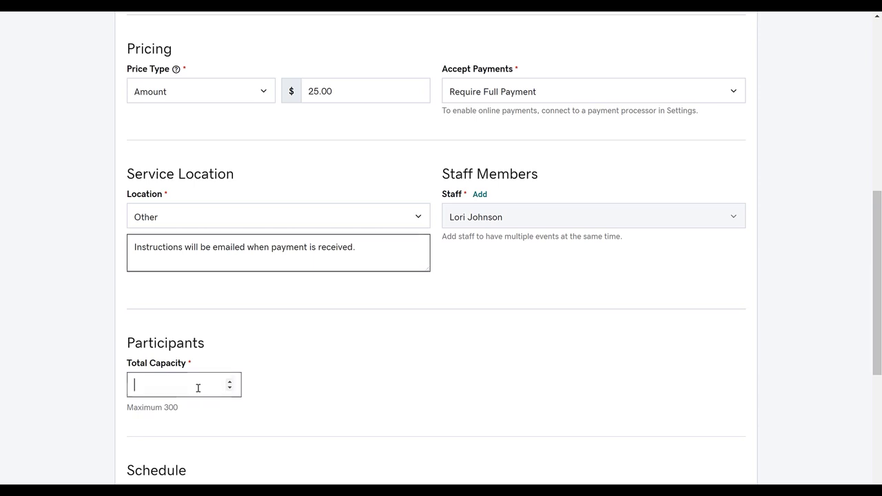
text(300)
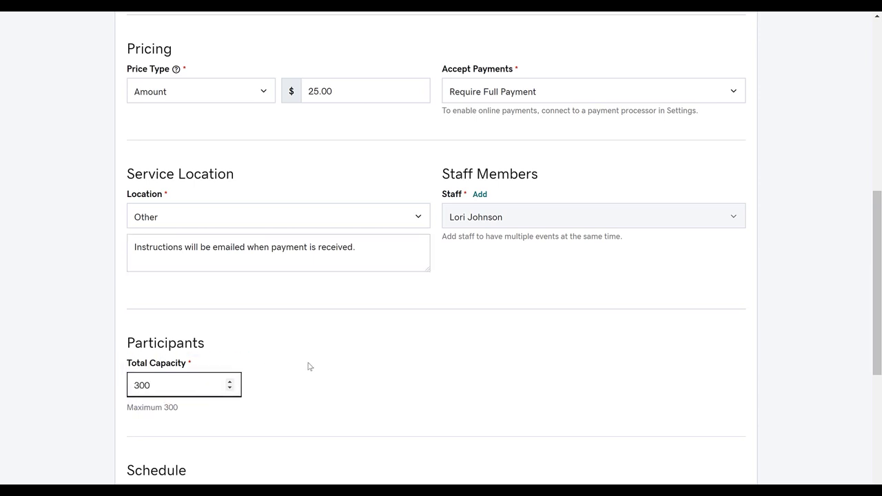
click(306, 365)
- Schedule the class to start on March 20, 2020 and never end
scroll(303, 369, down, 2)
scroll(298, 372, down, 2)
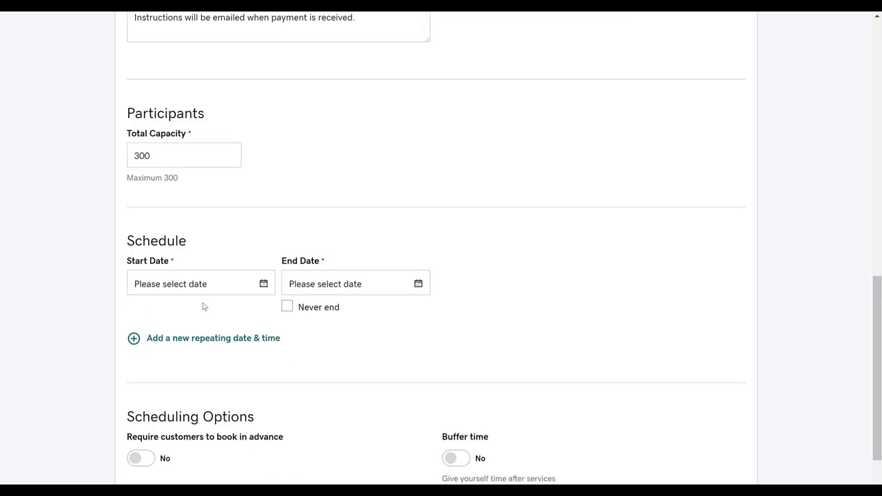
click(263, 284)
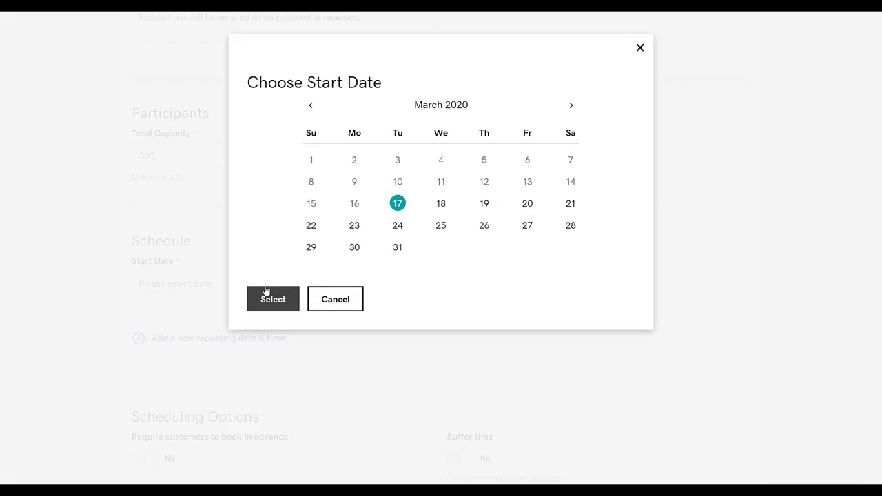
click(528, 204)
click(274, 300)
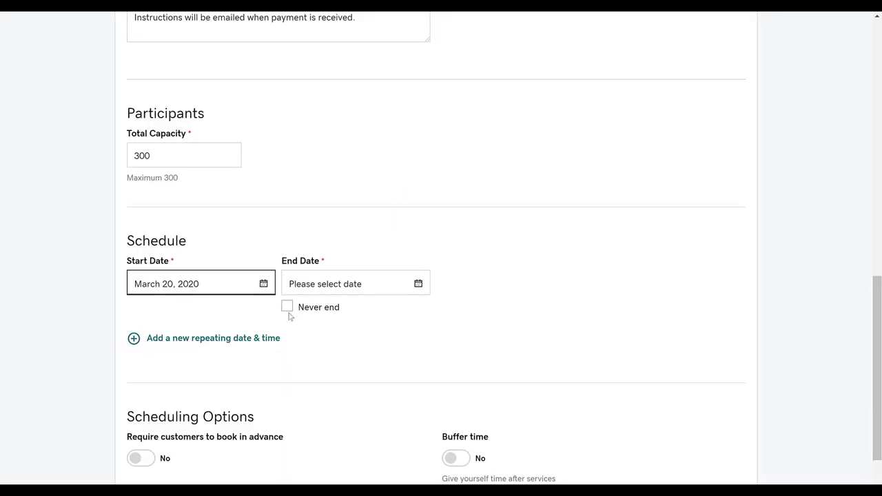
click(303, 308)
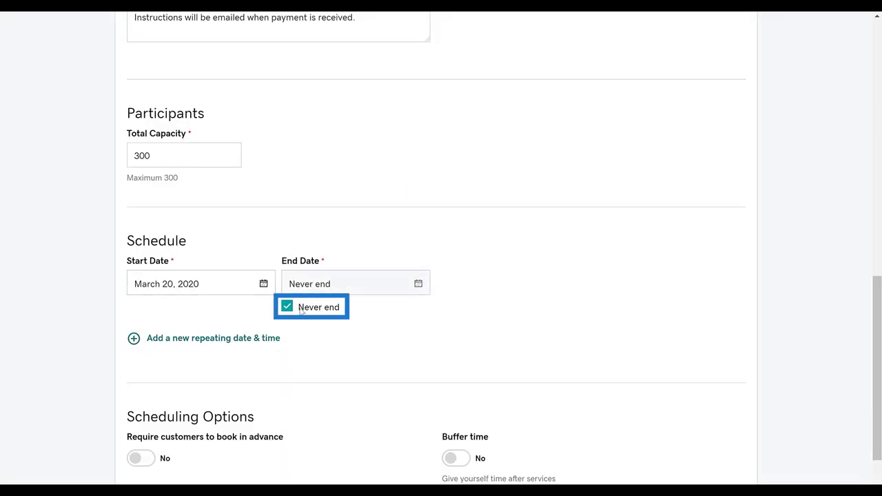
- Add a weekly repeating schedule for Monday through Friday at 7:00 AM
click(170, 339)
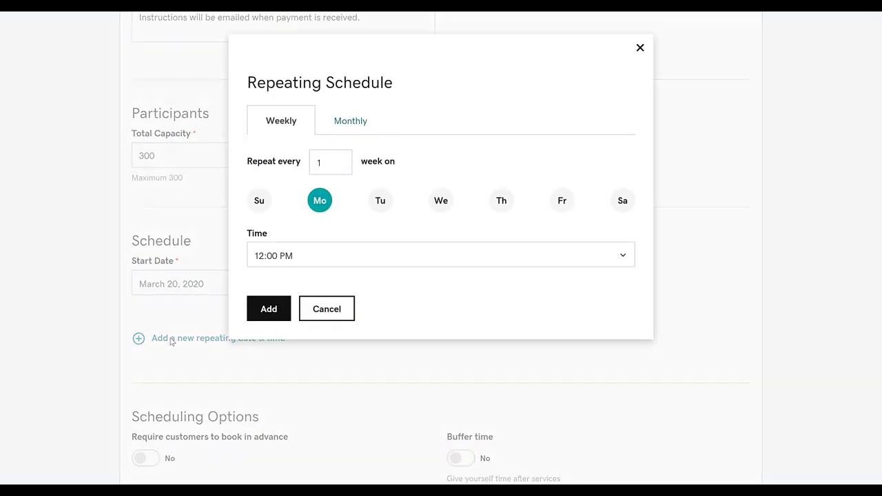
click(381, 204)
click(441, 203)
click(501, 202)
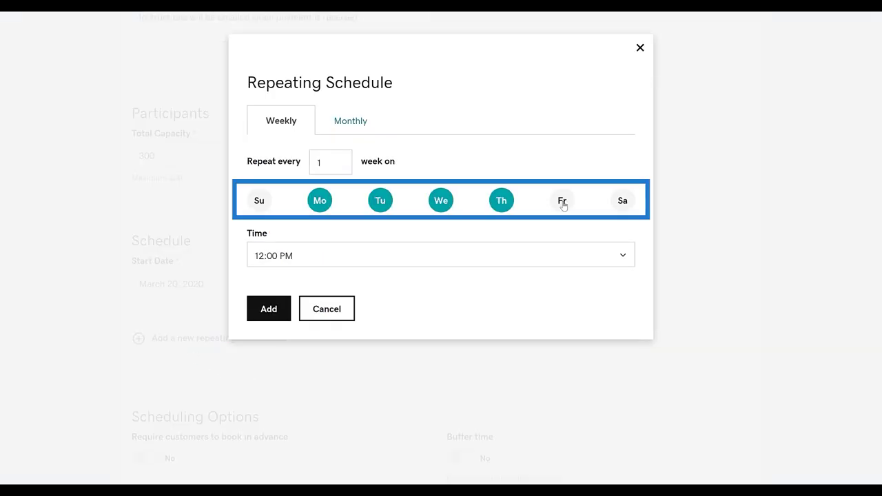
click(562, 204)
click(322, 258)
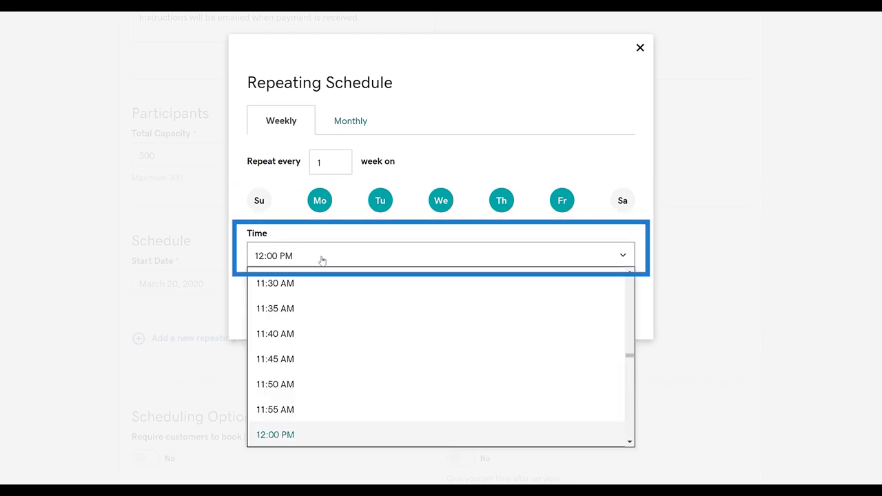
scroll(307, 277, up, 5)
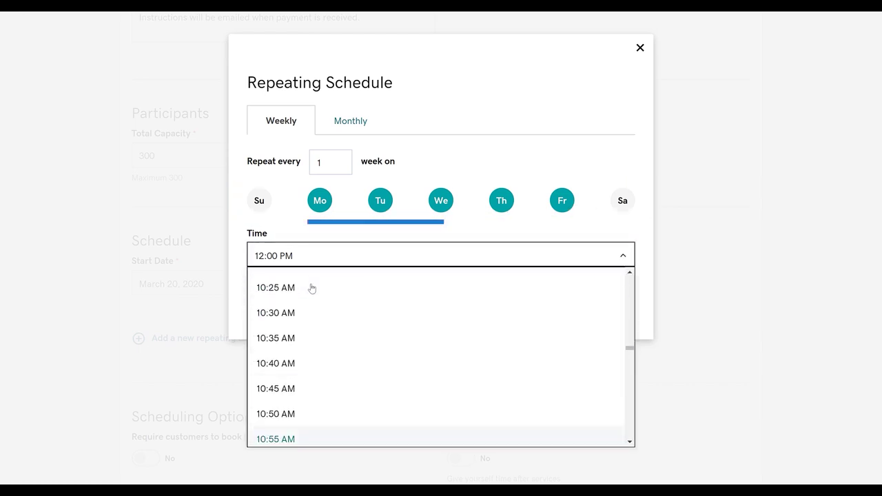
scroll(312, 289, up, 7)
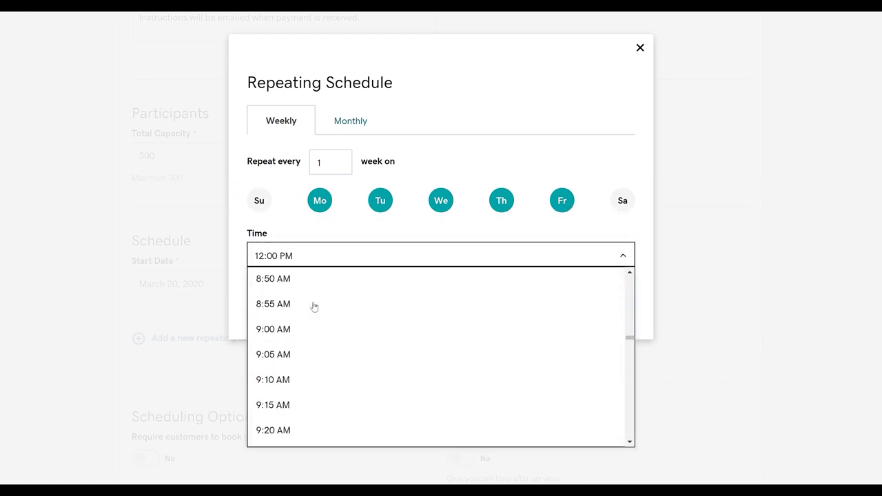
scroll(314, 306, up, 9)
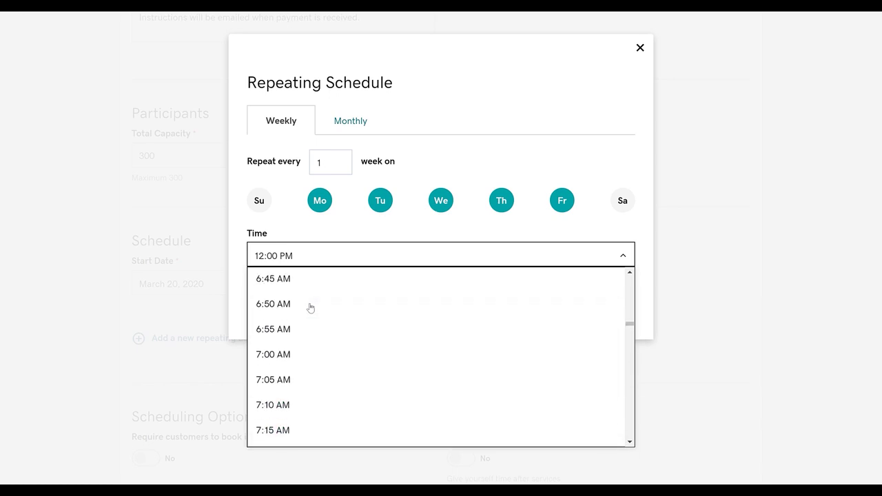
click(288, 355)
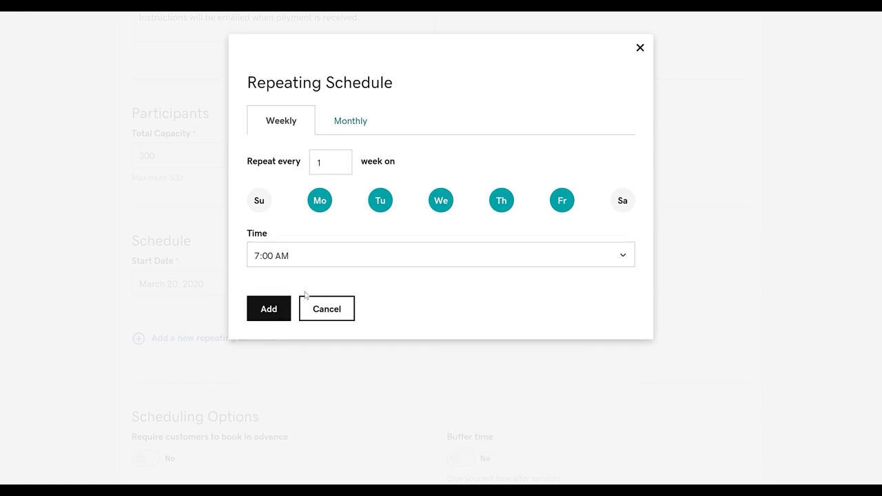
click(271, 314)
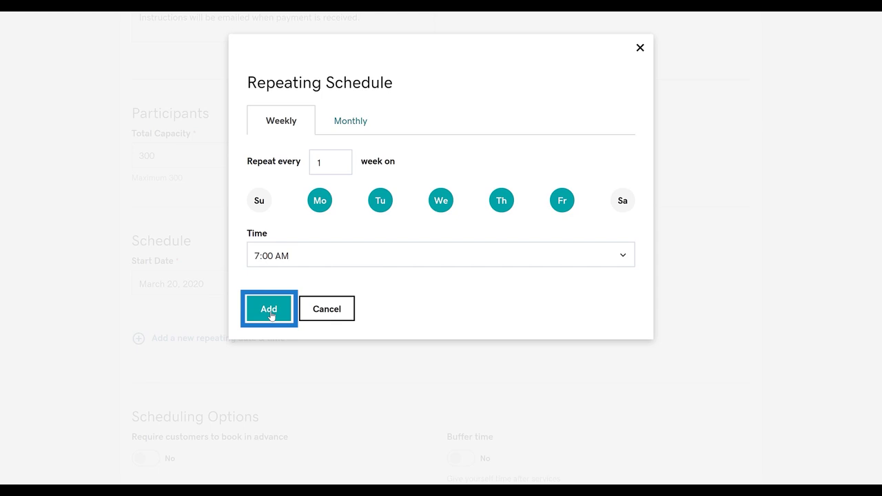
click(269, 313)
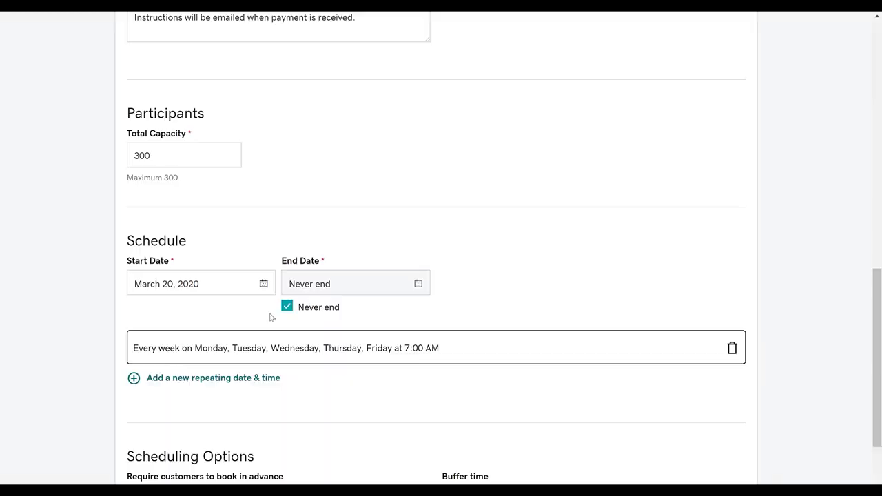
- Require customers to book 1 hour in advance, and save the service so that another one can be added
scroll(200, 412, down, 2)
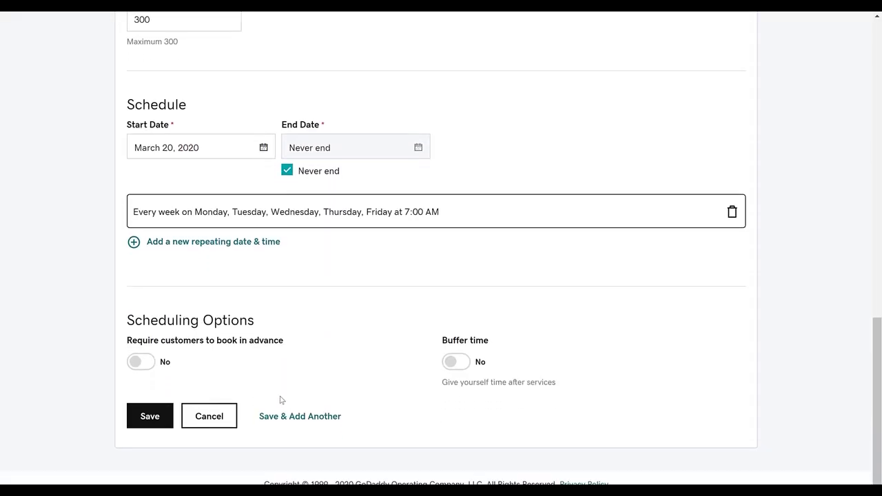
click(153, 363)
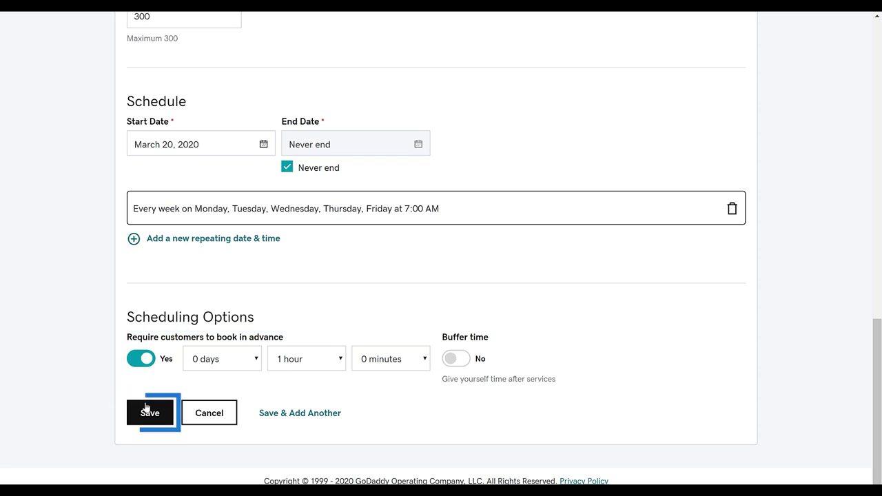
click(298, 416)
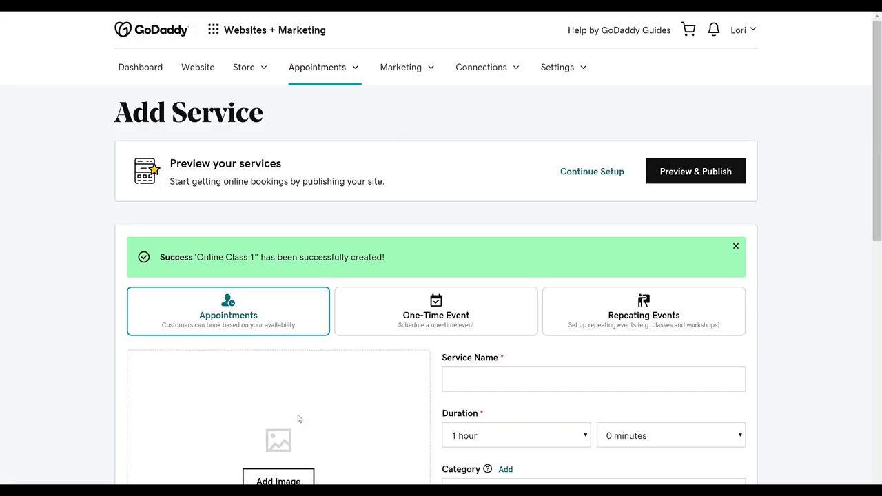
- Make the new service a repeating event named "Class 2"
click(611, 317)
click(458, 376)
text(Class 2)
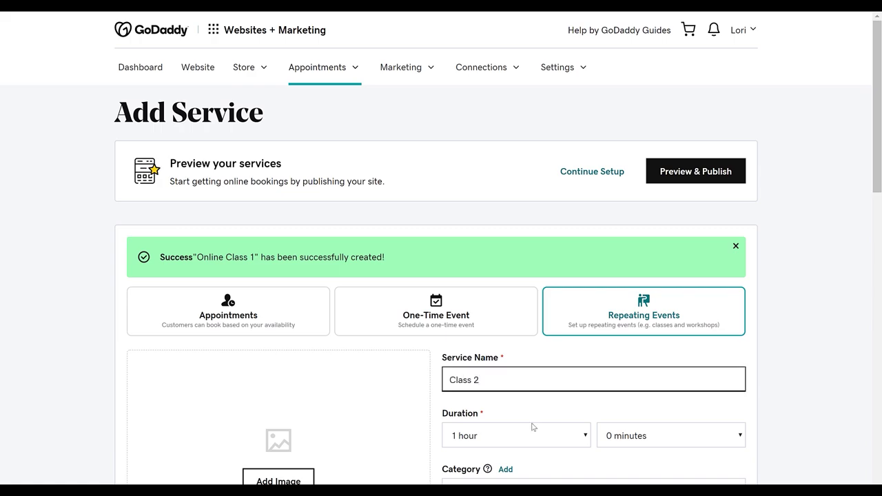
- Add the photo of a person in a yoga pose on a sunset beach as the service image
scroll(531, 425, down, 3)
click(275, 309)
click(209, 98)
click(644, 386)
click(71, 472)
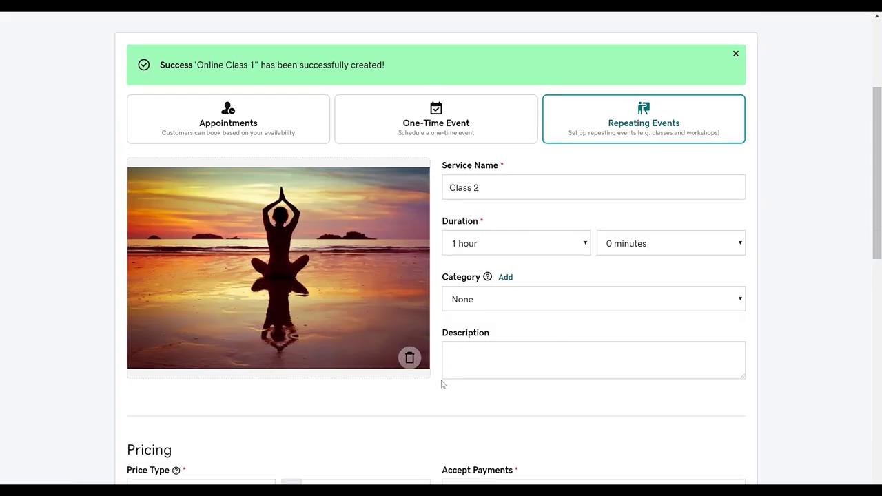
- Price Class 2 at $25.00 and set its accepted payments to Require Full Payment
scroll(441, 276, down, 3)
click(347, 398)
text(25)
click(546, 398)
click(522, 423)
- Set the Class 2 location to Other with the note "Details will be emailed upon payment"
scroll(372, 413, down, 3)
click(241, 293)
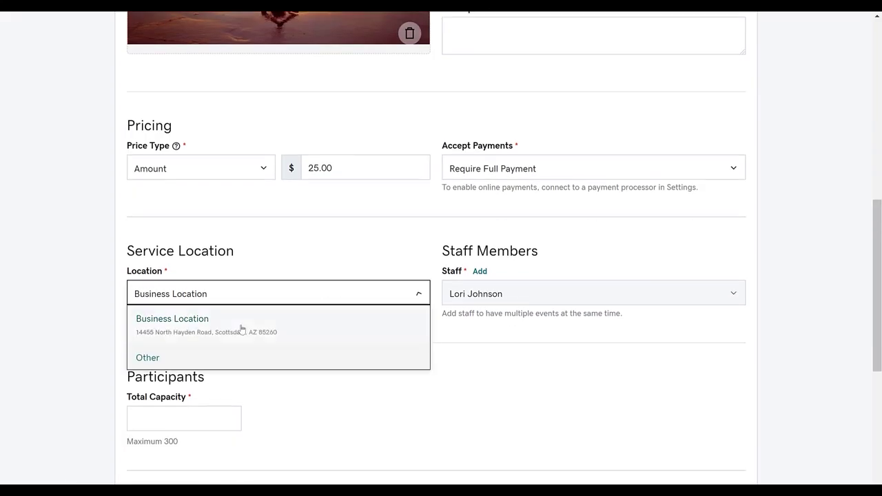
click(158, 356)
click(192, 324)
text(Details will be emailed upon payment)
- Set the total participant capacity of Class 2 to 300
scroll(200, 337, down, 2)
click(207, 348)
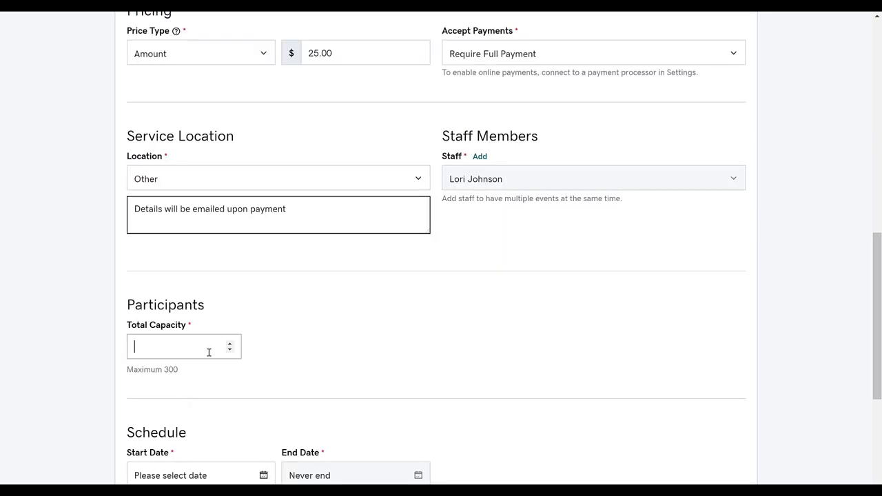
text(300)
- Schedule Class 2 to start on March 20, 2020 and never end
scroll(172, 386, down, 2)
click(265, 360)
click(527, 203)
click(273, 299)
- Add a weekly repeating schedule for Class 2 on Monday through Friday at 7:00 PM
click(179, 299)
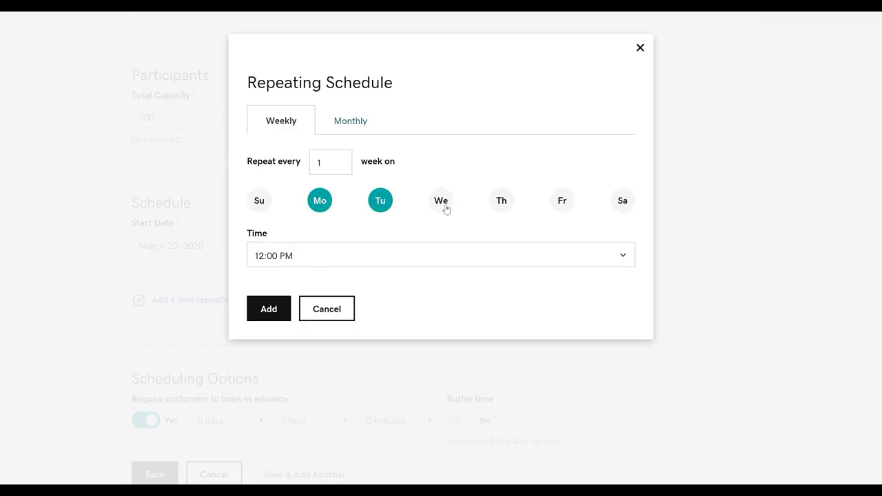
click(441, 200)
click(502, 201)
click(561, 200)
click(441, 255)
scroll(327, 404, down, 10)
scroll(327, 403, down, 15)
click(325, 407)
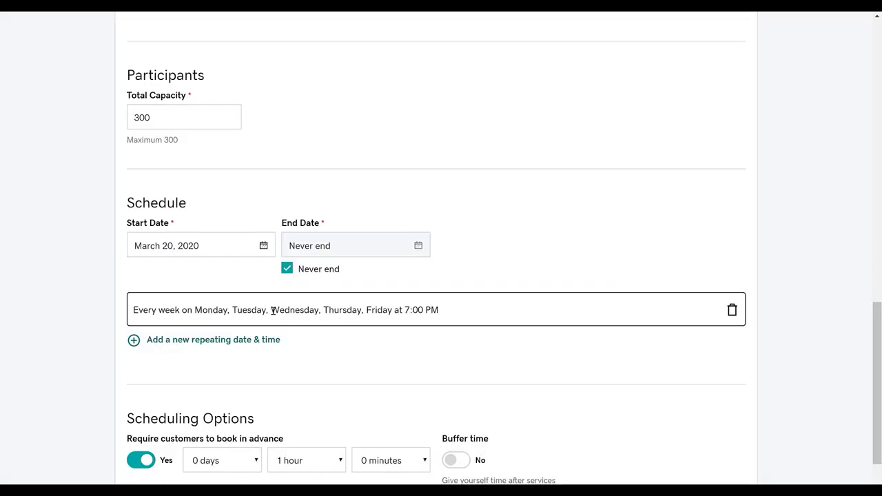
- Save the Class 2 service and return to the services list
scroll(269, 255, down, 2)
click(150, 413)
click(150, 414)
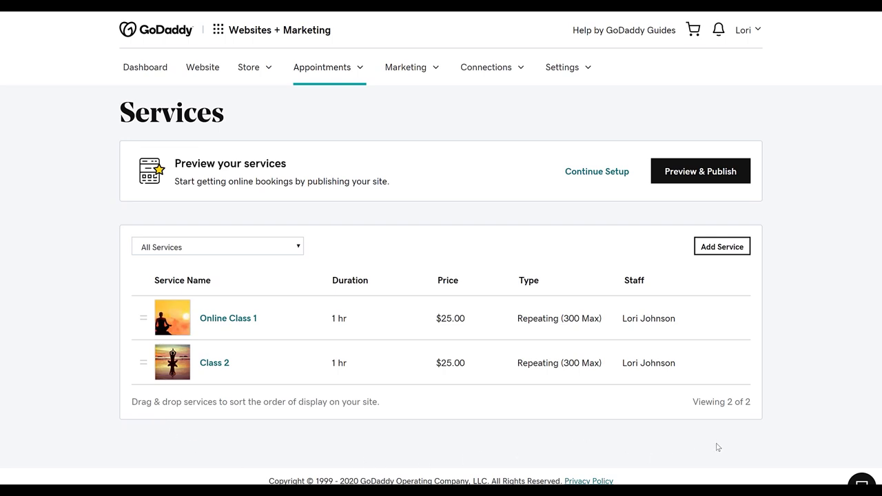
- Review the Square and PayPal payment methods offered for appointments, and return to the appointments setup
click(601, 175)
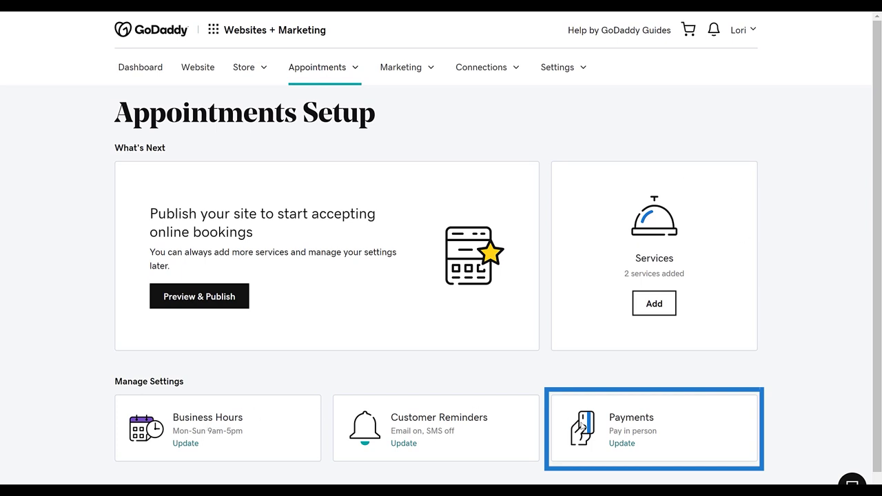
click(622, 444)
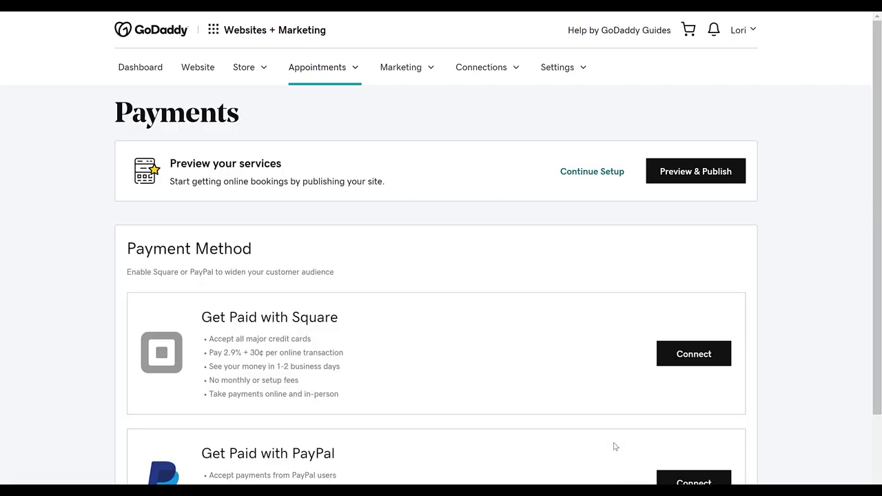
scroll(347, 441, down, 3)
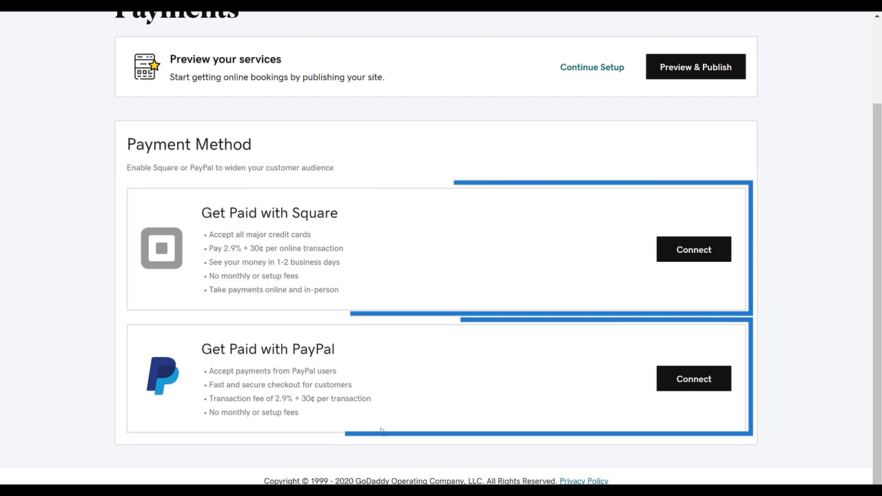
scroll(414, 414, up, 3)
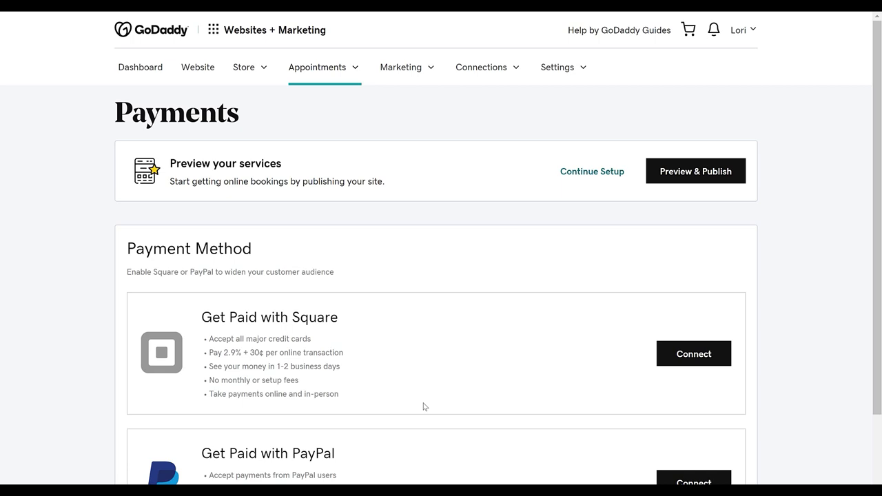
click(609, 181)
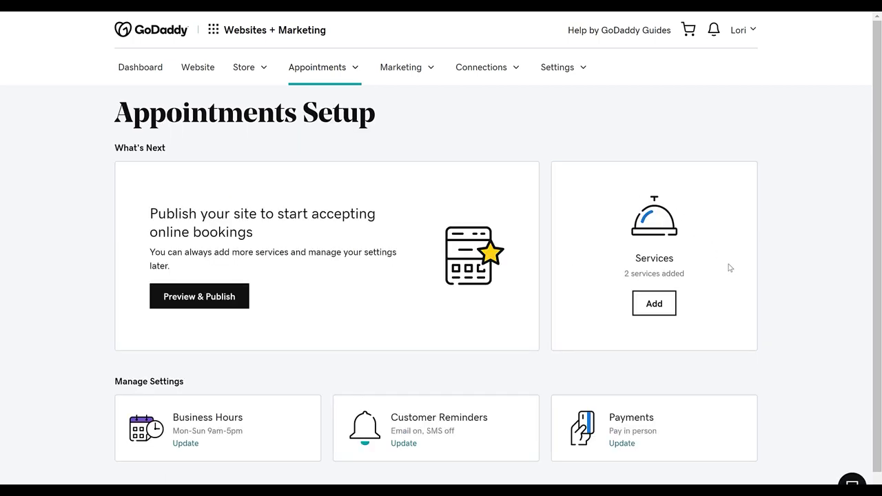
- Review the customer confirmation and reminder settings and the business hours, and return to the appointments setup
click(403, 444)
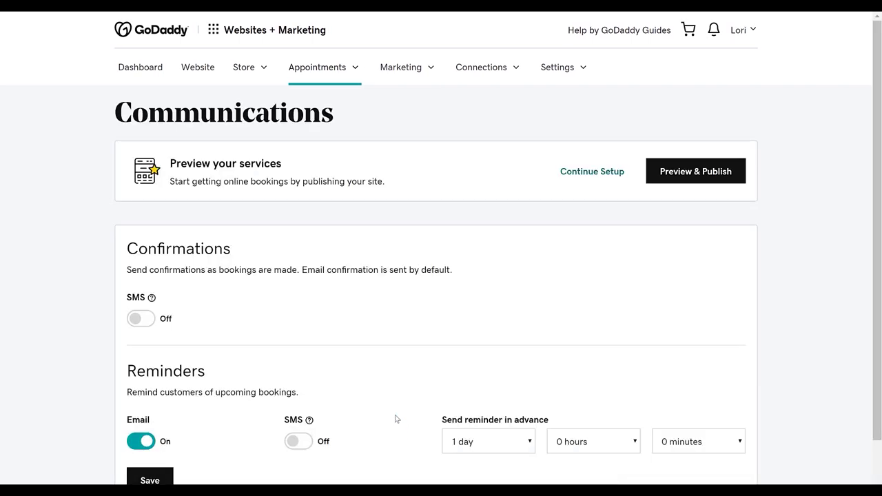
scroll(421, 406, down, 1)
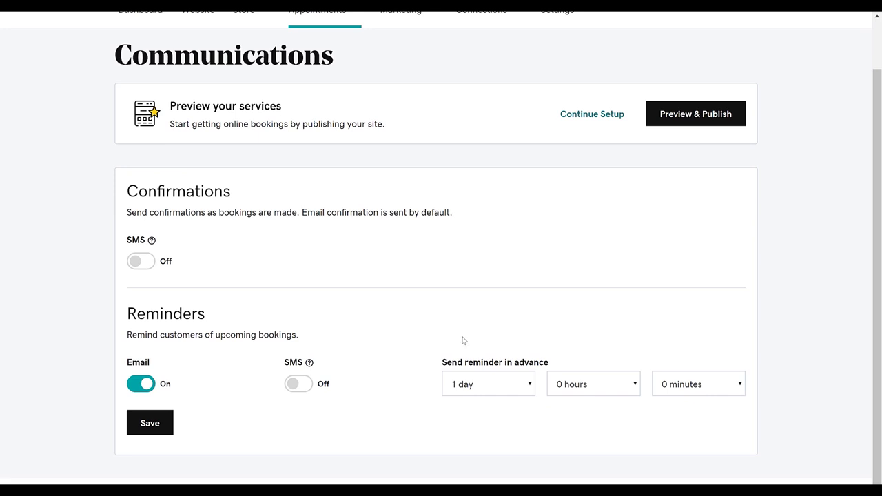
click(608, 114)
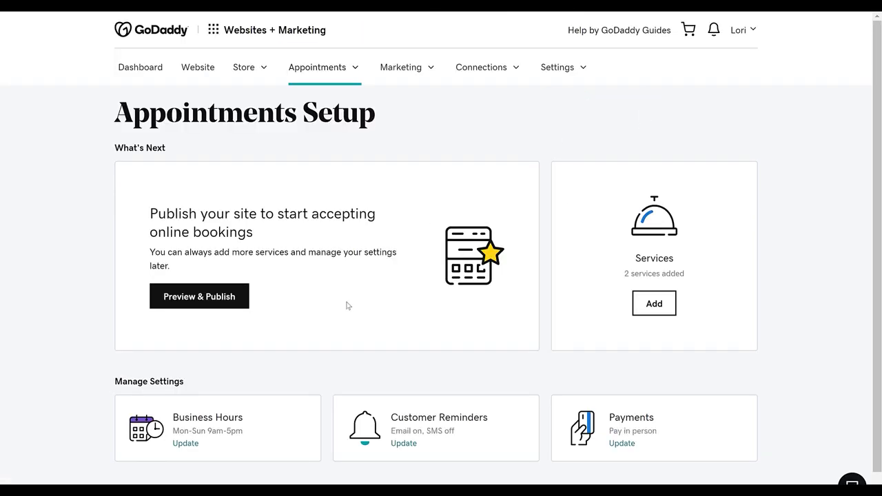
click(182, 444)
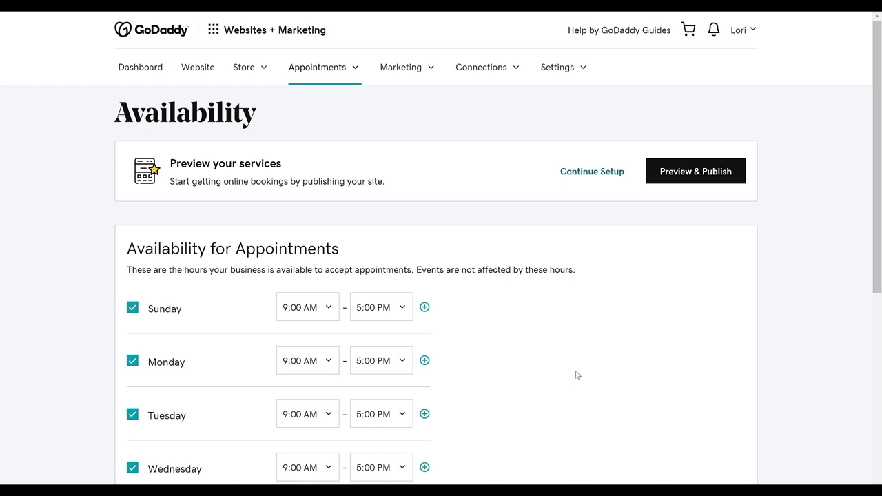
click(609, 173)
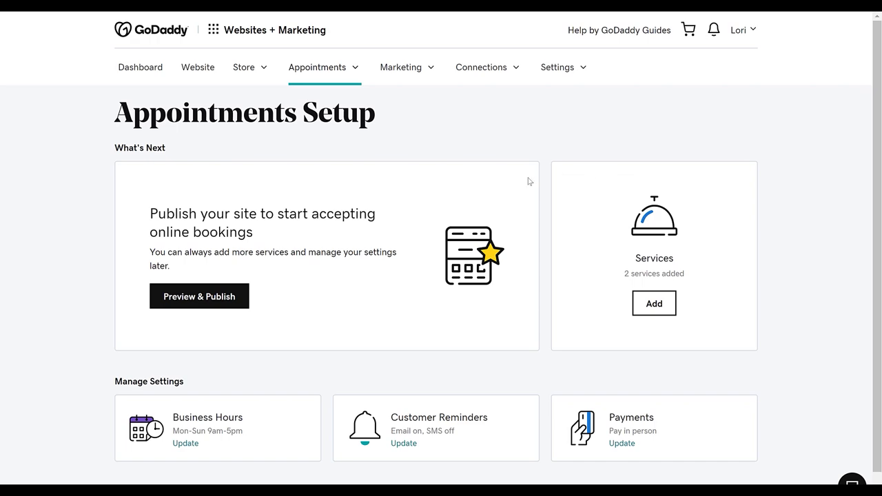
- Open the publishing preview of the Yoga Love website
click(214, 297)
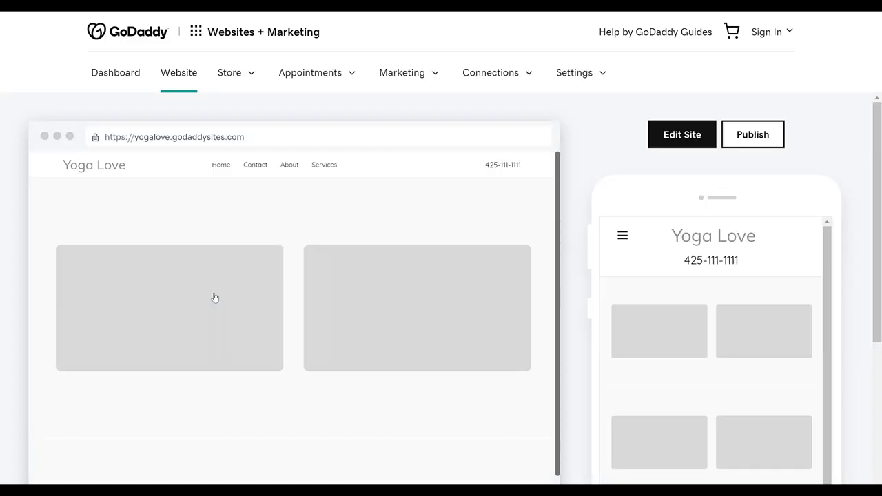